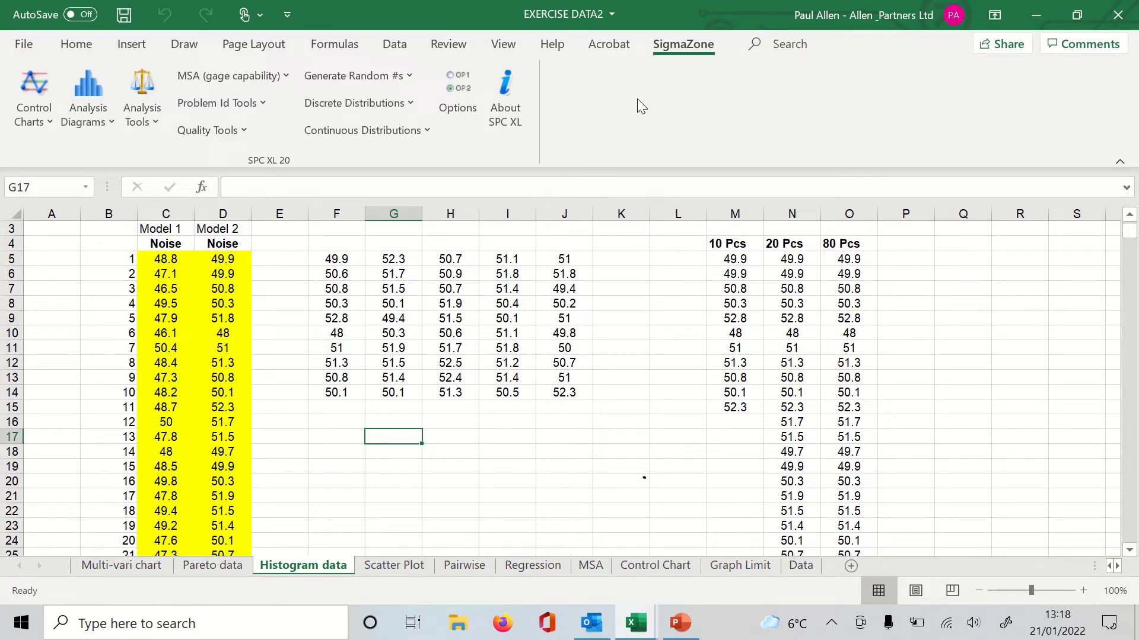
# Step: Select cells D5 through D99 with Ctrl+Shift+Down, covering all 95 Model 2 Noise readings
pyautogui.click(228, 259)
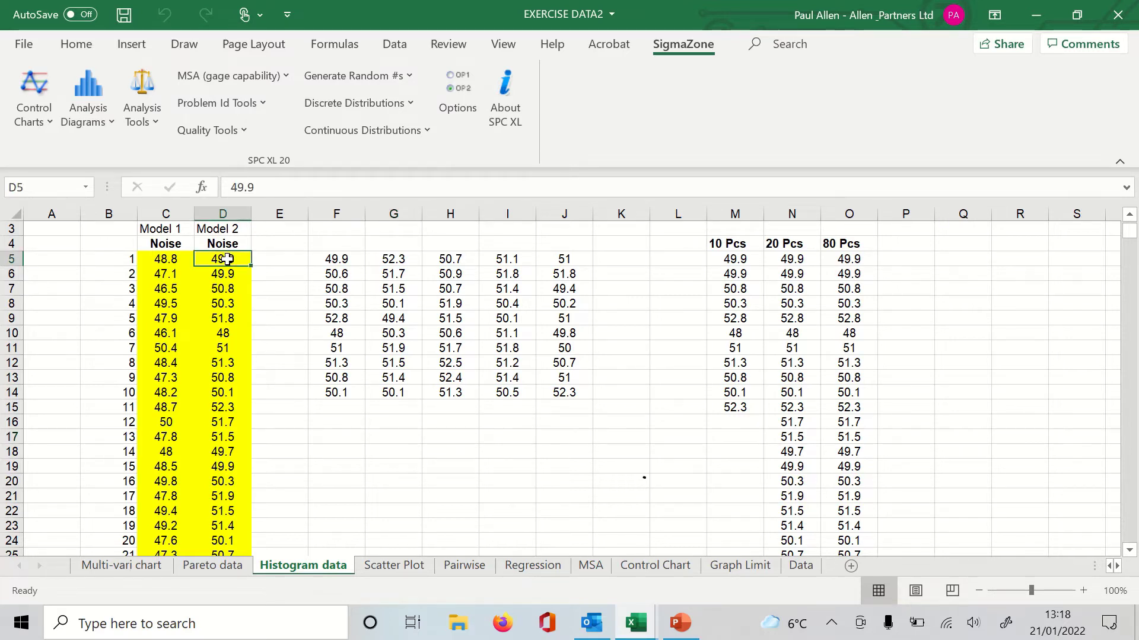
pyautogui.hotkey('ctrl', 'shift', 'Down')
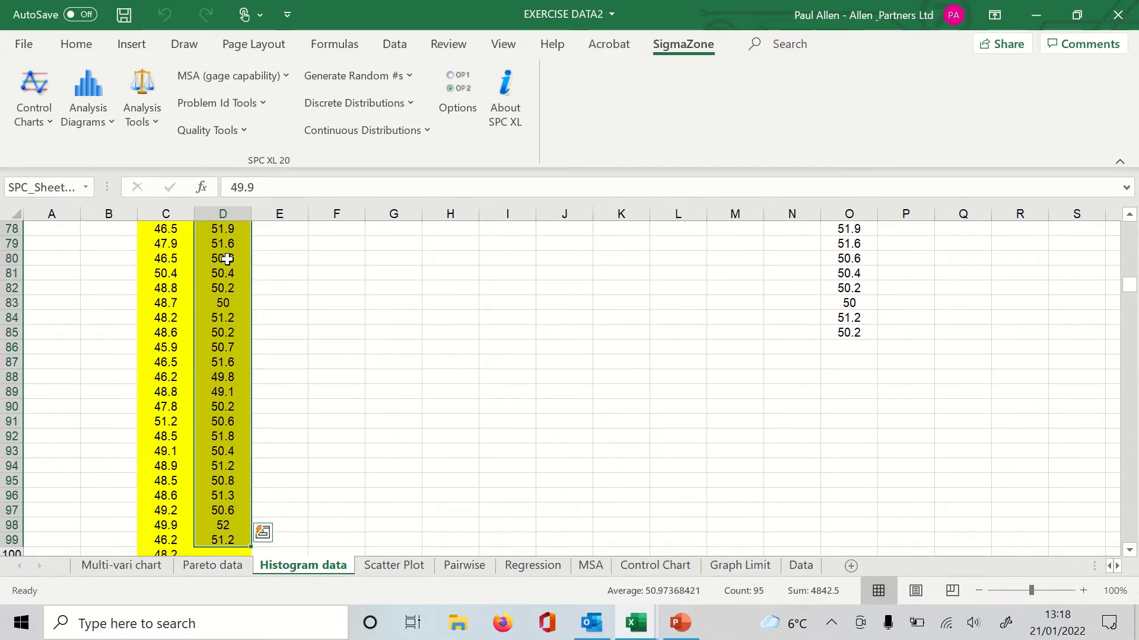
pyautogui.hotkey('shift', 'Up')
pyautogui.hotkey('shift', 'Up')
pyautogui.hotkey('shift', 'Up')
pyautogui.hotkey('shift', 'Up')
pyautogui.hotkey('shift', 'Up')
pyautogui.hotkey('shift', 'Up')
pyautogui.hotkey('shift', 'Up')
pyautogui.hotkey('shift', 'Up')
pyautogui.hotkey('shift', 'Up')
pyautogui.hotkey('shift', 'Up')
pyautogui.hotkey('shift', 'Up')
pyautogui.hotkey('shift', 'Up')
pyautogui.hotkey('shift', 'Up')
pyautogui.hotkey('shift', 'Up')
pyautogui.hotkey('shift', 'Up')
pyautogui.hotkey('shift', 'Up')
pyautogui.hotkey('shift', 'Up')
pyautogui.hotkey('shift', 'Up')
pyautogui.hotkey('shift', 'Up')
pyautogui.hotkey('shift', 'Up')
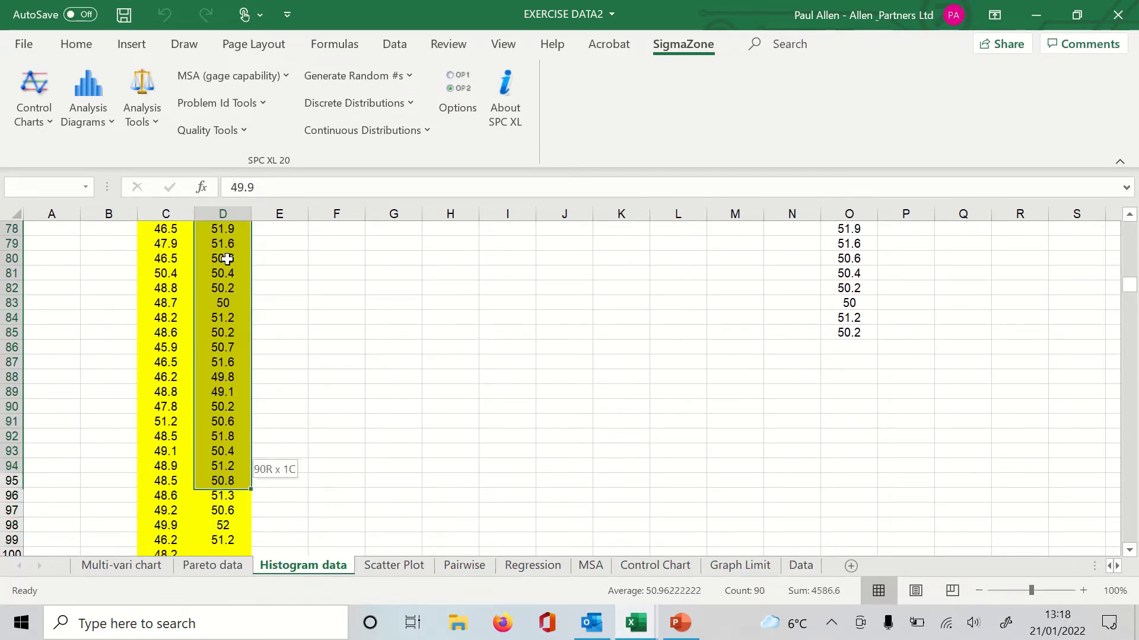
pyautogui.hotkey('shift', 'Up')
pyautogui.hotkey('shift', 'Up')
pyautogui.hotkey('shift', 'Up')
pyautogui.hotkey('shift', 'Up')
pyautogui.hotkey('shift', 'Up')
pyautogui.hotkey('shift', 'Up')
pyautogui.hotkey('shift', 'Up')
pyautogui.hotkey('shift', 'Up')
pyautogui.hotkey('shift', 'Up')
pyautogui.hotkey('shift', 'Up')
pyautogui.hotkey('shift', 'Up')
pyautogui.hotkey('shift', 'Up')
pyautogui.hotkey('shift', 'Up')
pyautogui.hotkey('shift', 'Up')
pyautogui.hotkey('shift', 'Up')
pyautogui.hotkey('shift', 'Up')
pyautogui.hotkey('shift', 'Up')
pyautogui.hotkey('shift', 'Up')
pyautogui.hotkey('shift', 'Up')
pyautogui.hotkey('shift', 'Up')
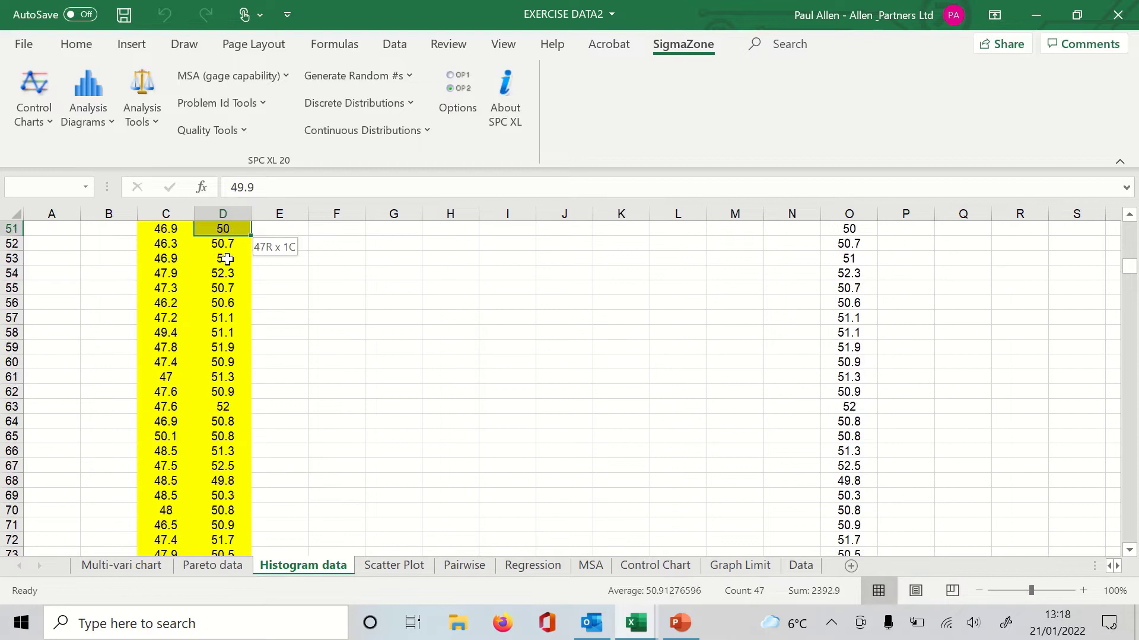
pyautogui.hotkey('shift', 'Up')
pyautogui.hotkey('shift', 'Up')
pyautogui.hotkey('shift', 'Up')
pyautogui.hotkey('shift', 'Up')
pyautogui.hotkey('shift', 'Up')
pyautogui.hotkey('shift', 'Up')
pyautogui.hotkey('shift', 'Up')
pyautogui.hotkey('shift', 'Up')
pyautogui.hotkey('shift', 'Up')
pyautogui.hotkey('shift', 'Up')
pyautogui.hotkey('shift', 'Up')
pyautogui.hotkey('shift', 'Up')
pyautogui.hotkey('shift', 'Up')
pyautogui.hotkey('shift', 'Up')
pyautogui.hotkey('shift', 'Up')
pyautogui.hotkey('shift', 'Up')
pyautogui.hotkey('shift', 'Up')
pyautogui.hotkey('shift', 'Up')
pyautogui.hotkey('shift', 'Up')
pyautogui.hotkey('shift', 'Up')
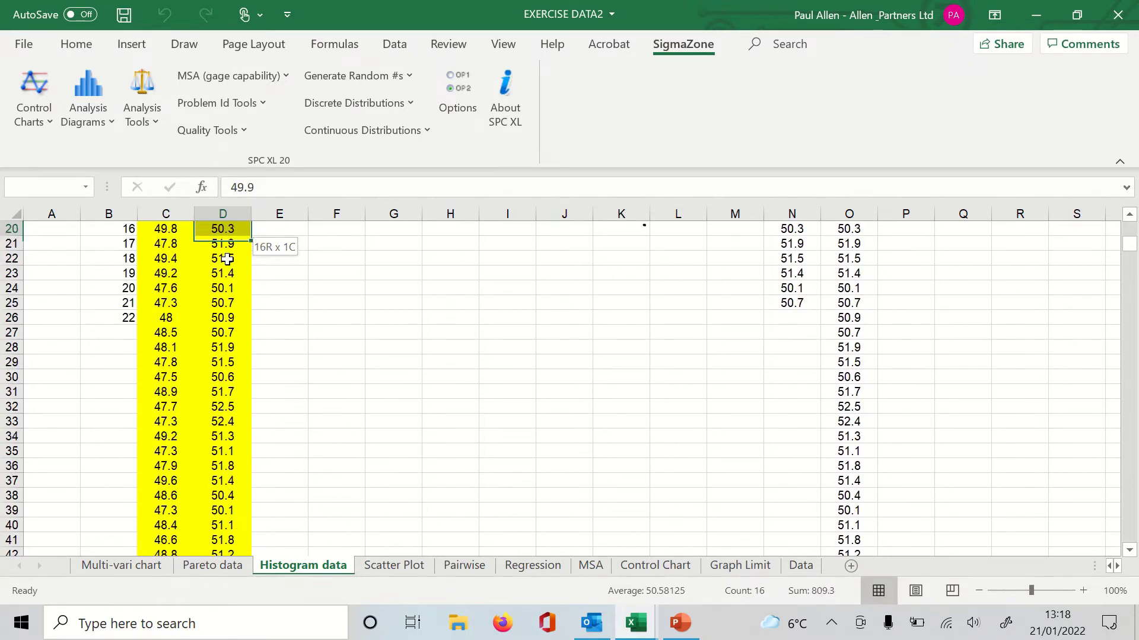
pyautogui.hotkey('shift', 'Up')
pyautogui.hotkey('shift', 'Up')
pyautogui.hotkey('shift', 'Up')
pyautogui.hotkey('shift', 'Up')
pyautogui.hotkey('shift', 'Up')
pyautogui.hotkey('shift', 'Up')
pyautogui.hotkey('shift', 'Up')
pyautogui.hotkey('shift', 'Up')
pyautogui.hotkey('shift', 'Up')
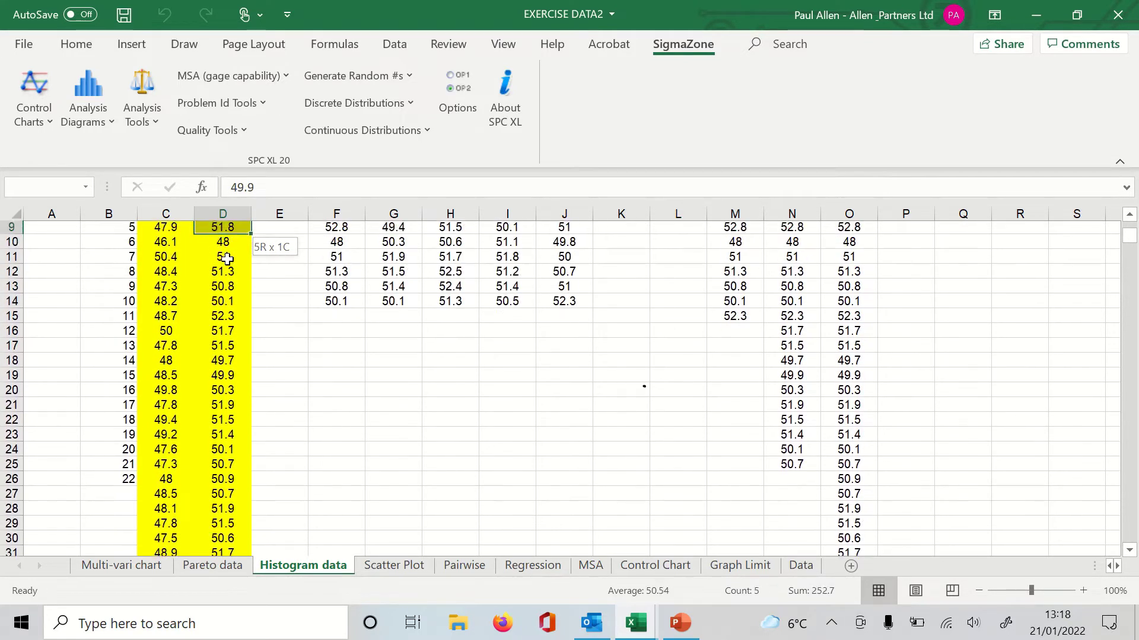
pyautogui.hotkey('shift', 'Up')
pyautogui.hotkey('shift', 'Up')
pyautogui.hotkey('shift', 'Up')
pyautogui.hotkey('shift', 'Up')
pyautogui.hotkey('shift', 'Up')
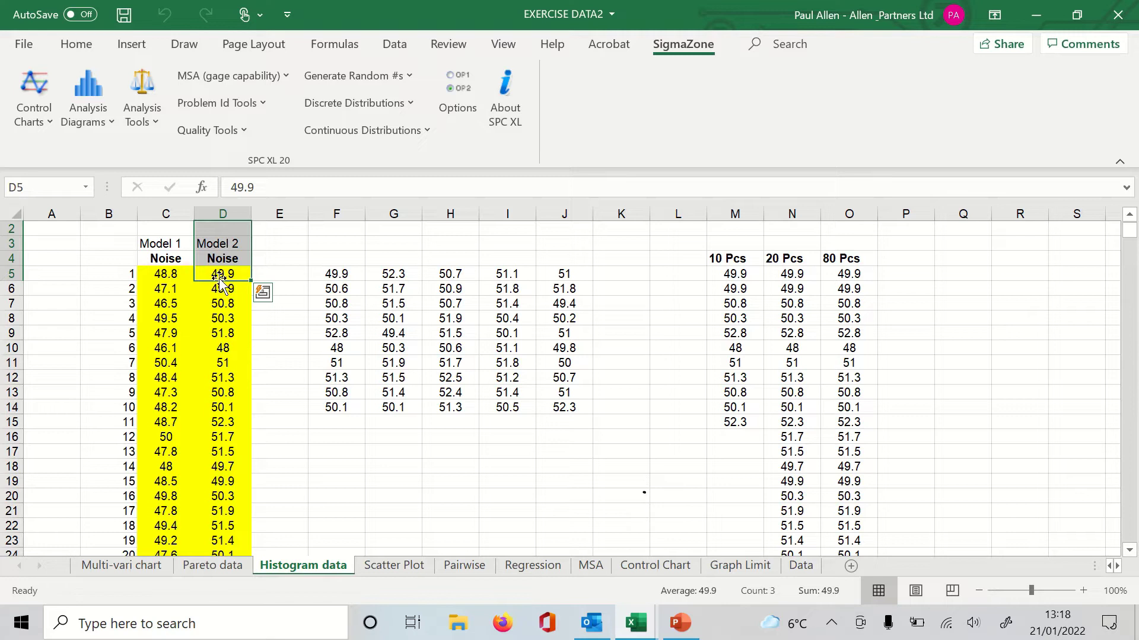
pyautogui.click(219, 274)
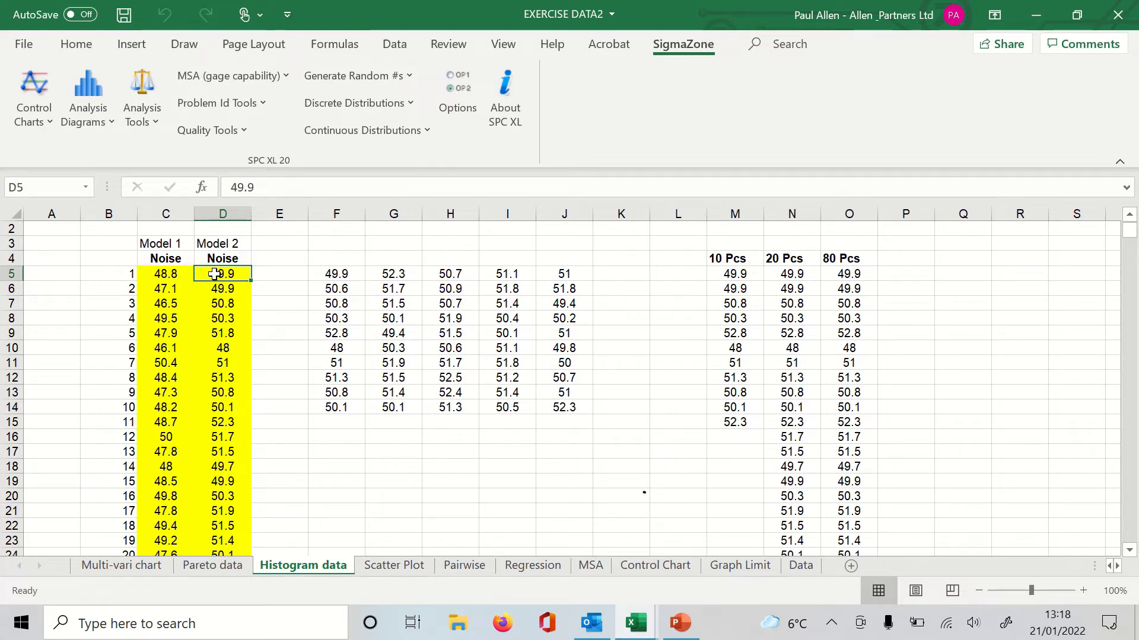
pyautogui.hotkey('ctrl', 'shift', 'Down')
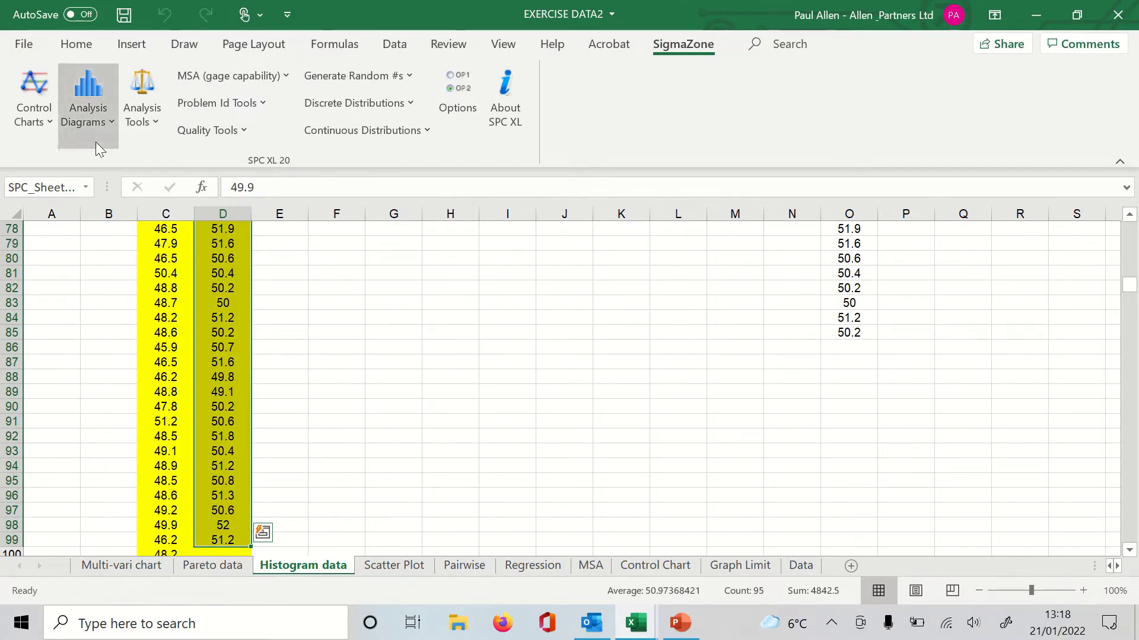
# Step: Bring up the SigmaZone Control Charts dropdown listing the available chart types
pyautogui.click(94, 122)
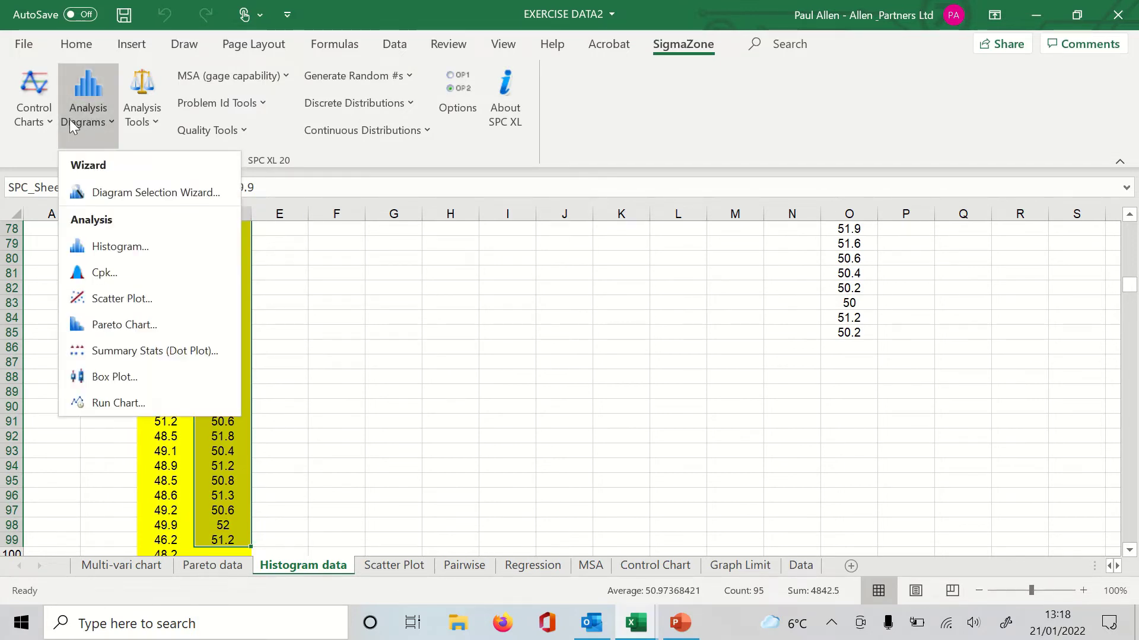
pyautogui.click(35, 125)
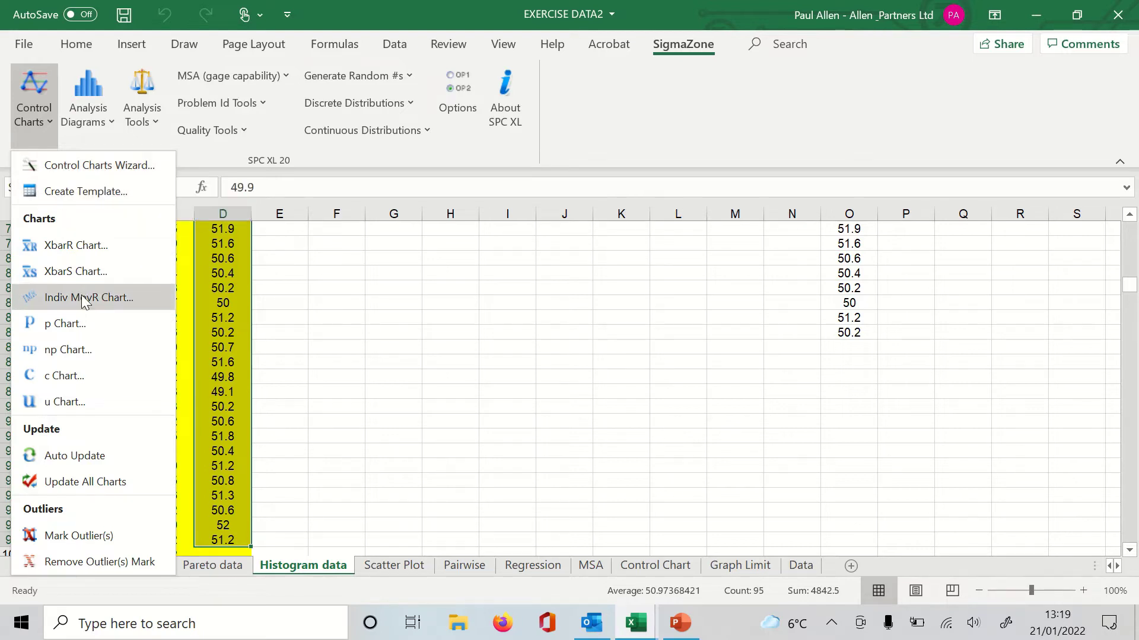
# Step: Choose Indiv MovR Chart and accept the range Histogram data!$D$5:$D$99
pyautogui.click(136, 301)
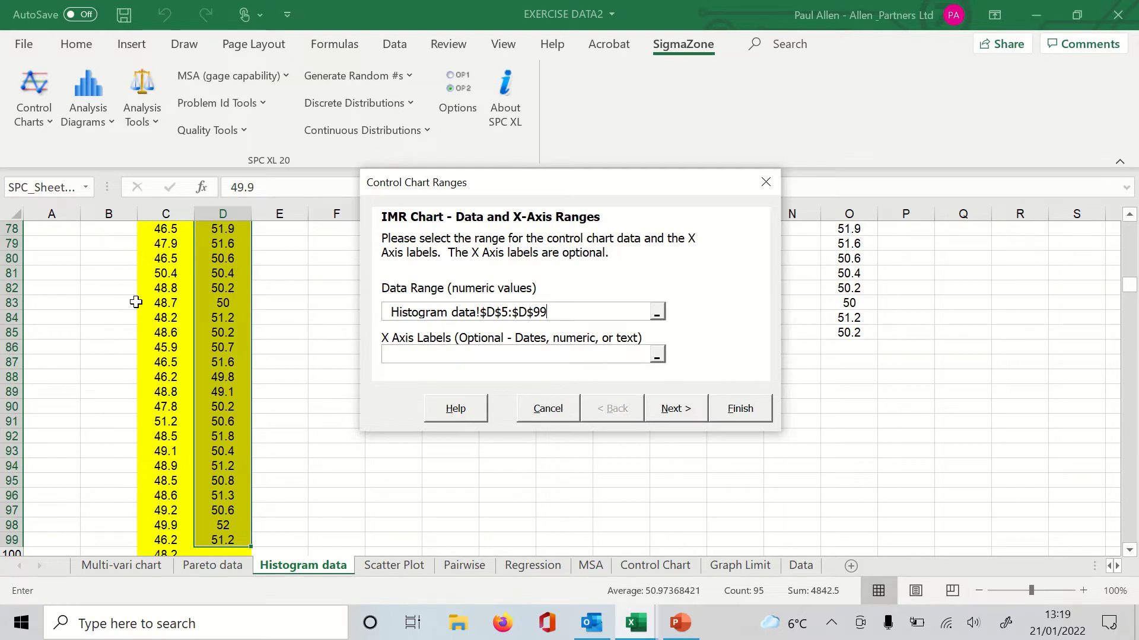
pyautogui.click(669, 413)
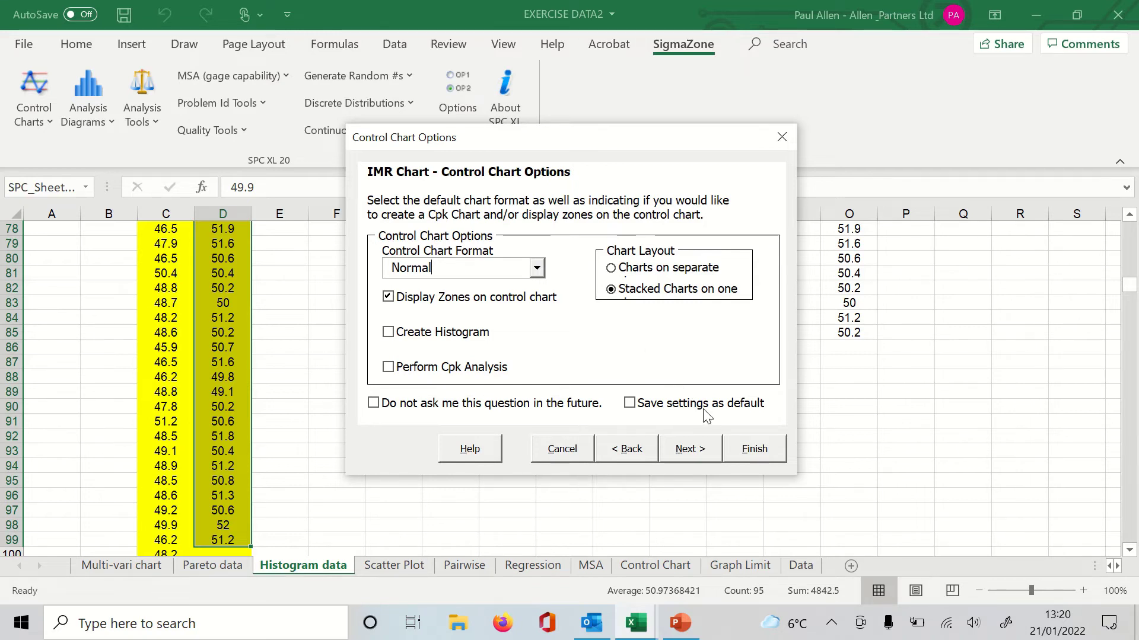
# Step: Finish the Control Chart Options to build the Individuals (UCL 53.3139) and Moving R charts
pyautogui.click(750, 449)
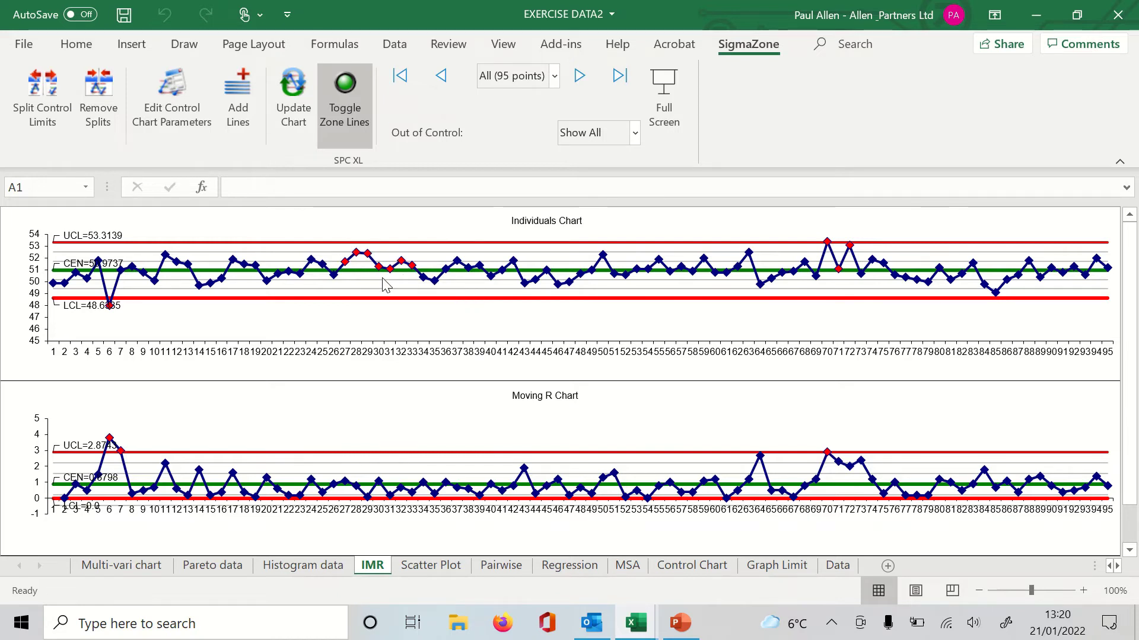
pyautogui.moveTo(385, 285)
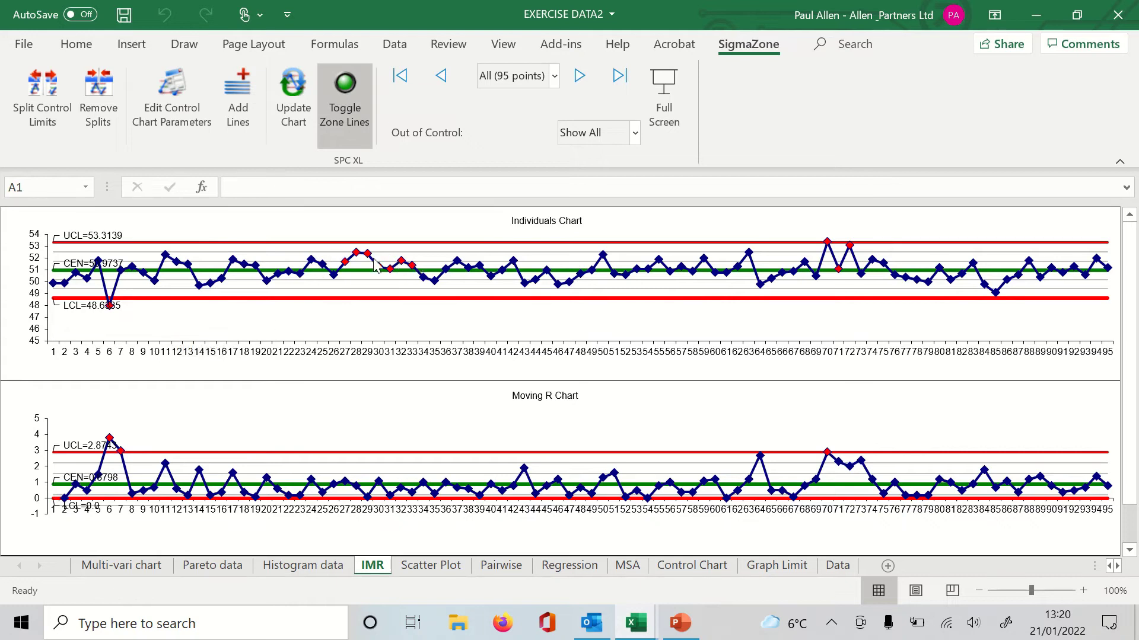
pyautogui.moveTo(399, 294)
pyautogui.moveTo(842, 291)
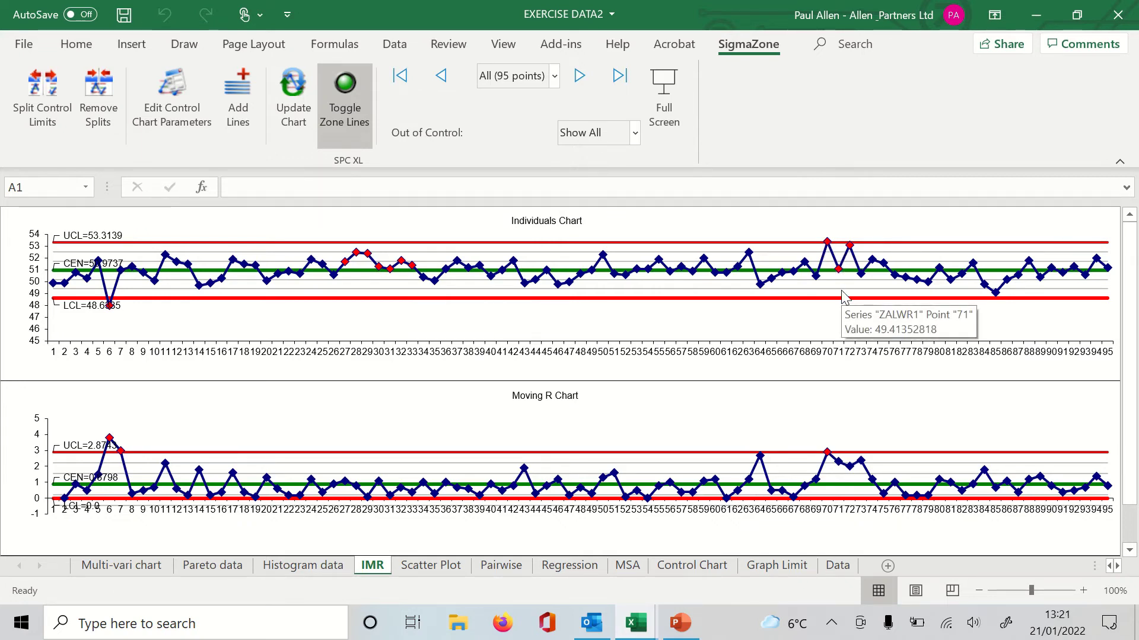